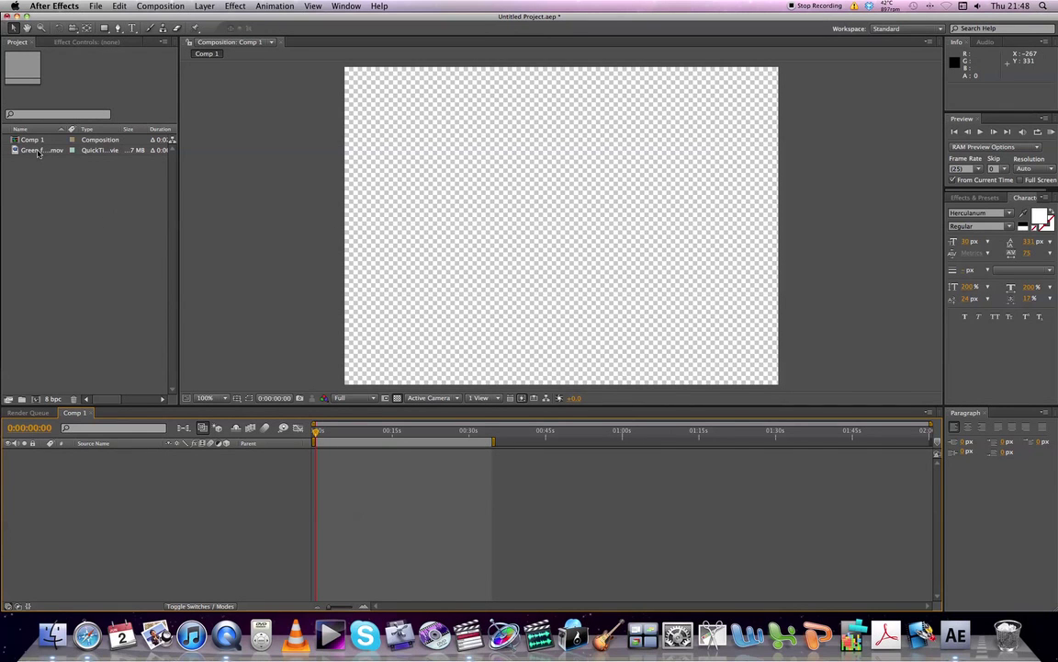
# Add Green footage.mov from the project to Comp 1 as a layer.
pyautogui.moveTo(39, 153); pyautogui.dragTo(563, 232)
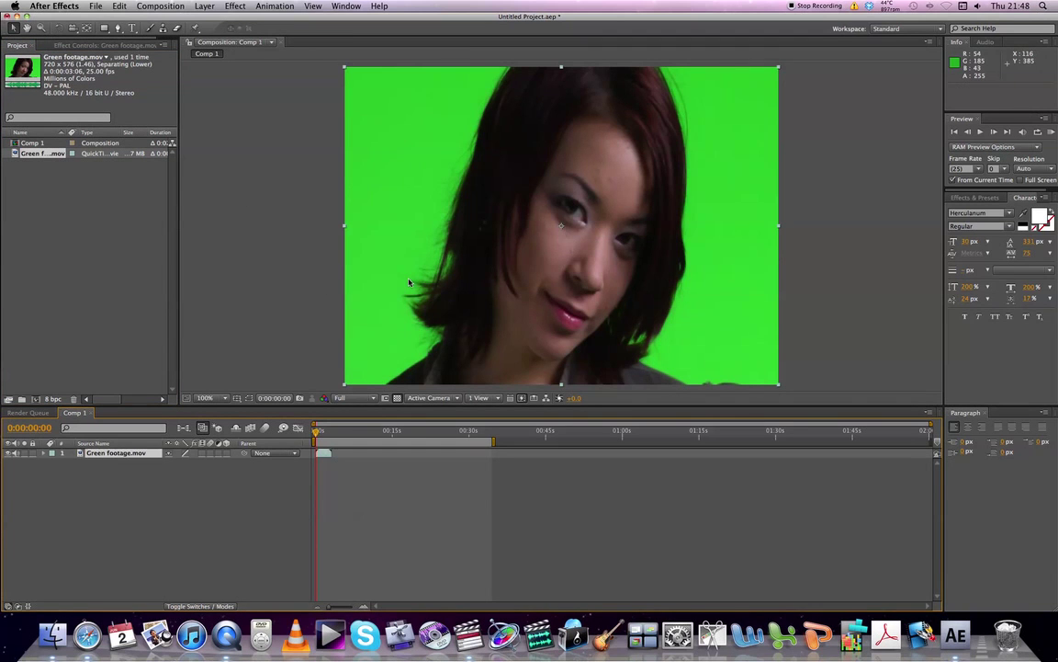
# Switch to Safari and look through the free clips on Hollywood Camera Work's Green Screen Plates page.
pyautogui.press('super+Tab')
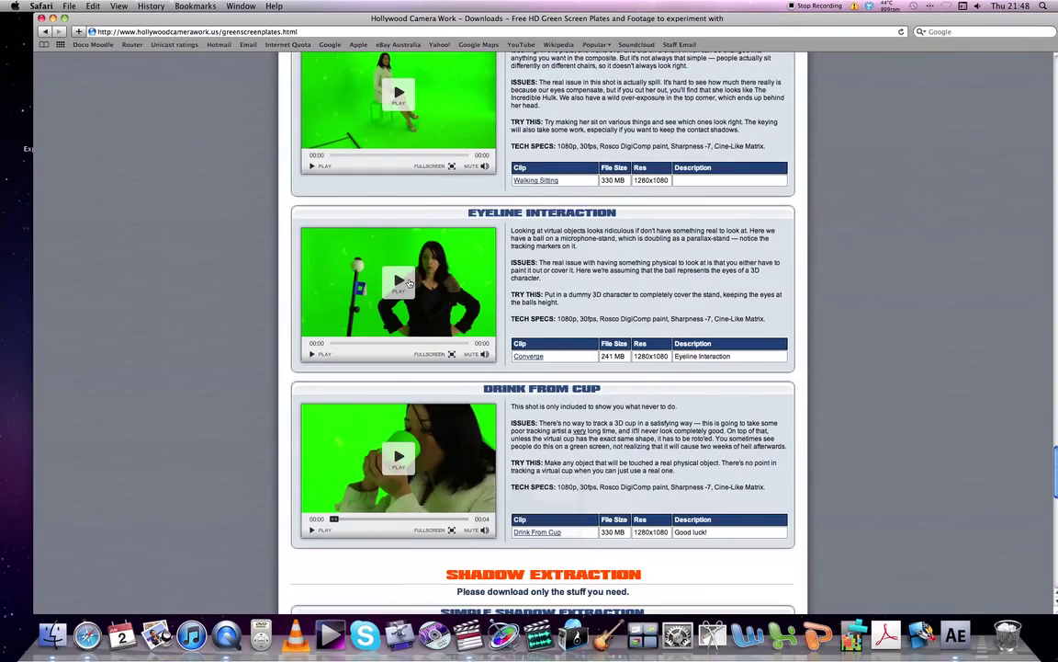
pyautogui.scroll(3, 421, 209)
pyautogui.scroll(15, 422, 209)
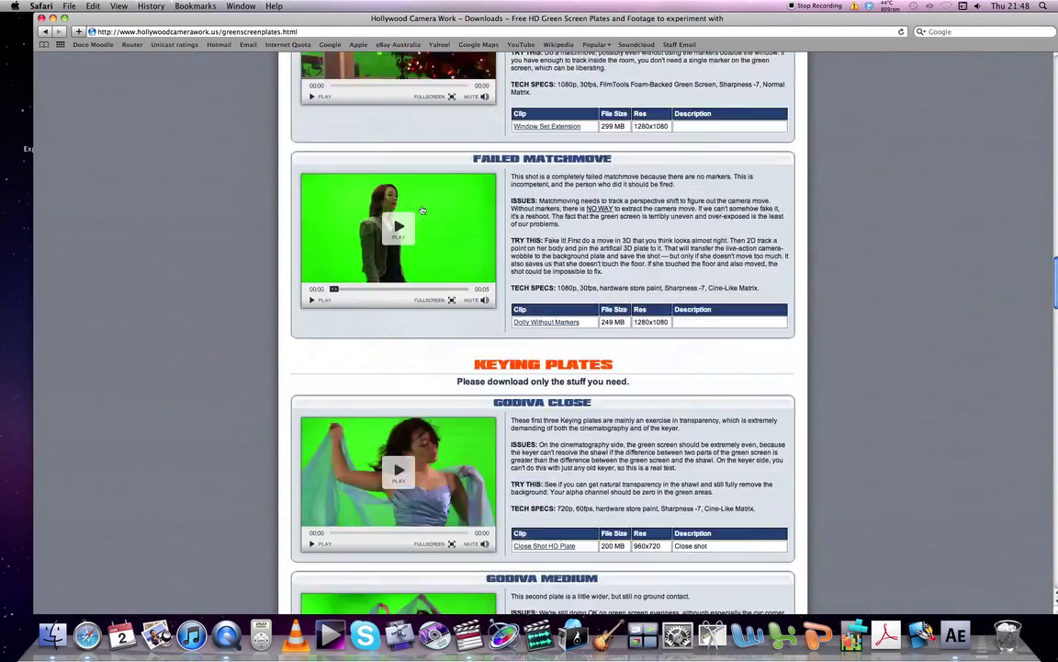
pyautogui.scroll(5, 422, 209)
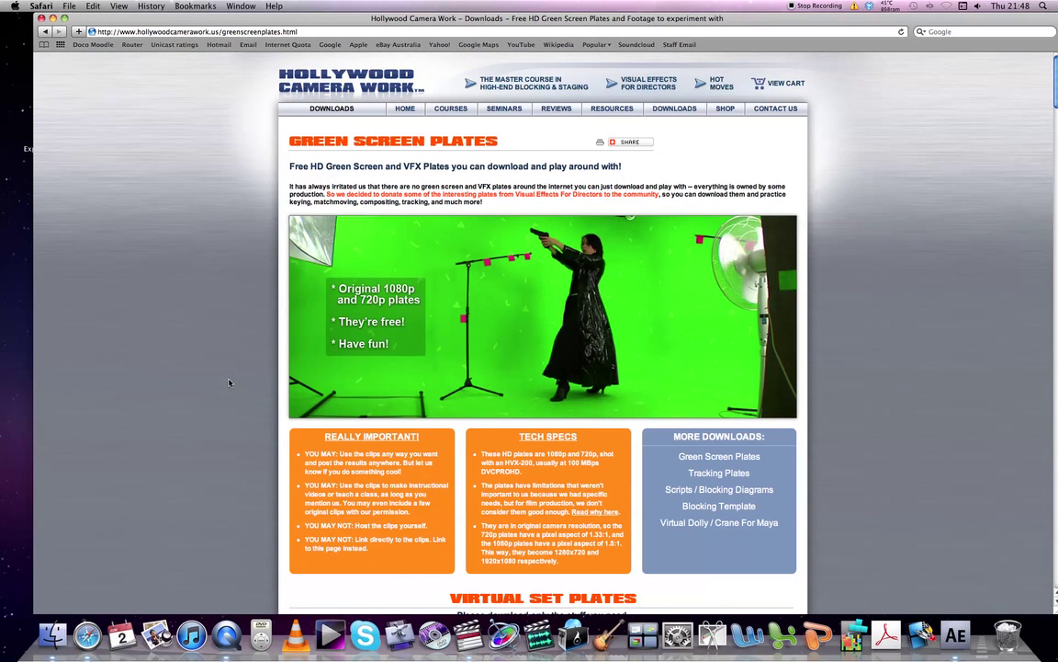
pyautogui.scroll(-8, 230, 382)
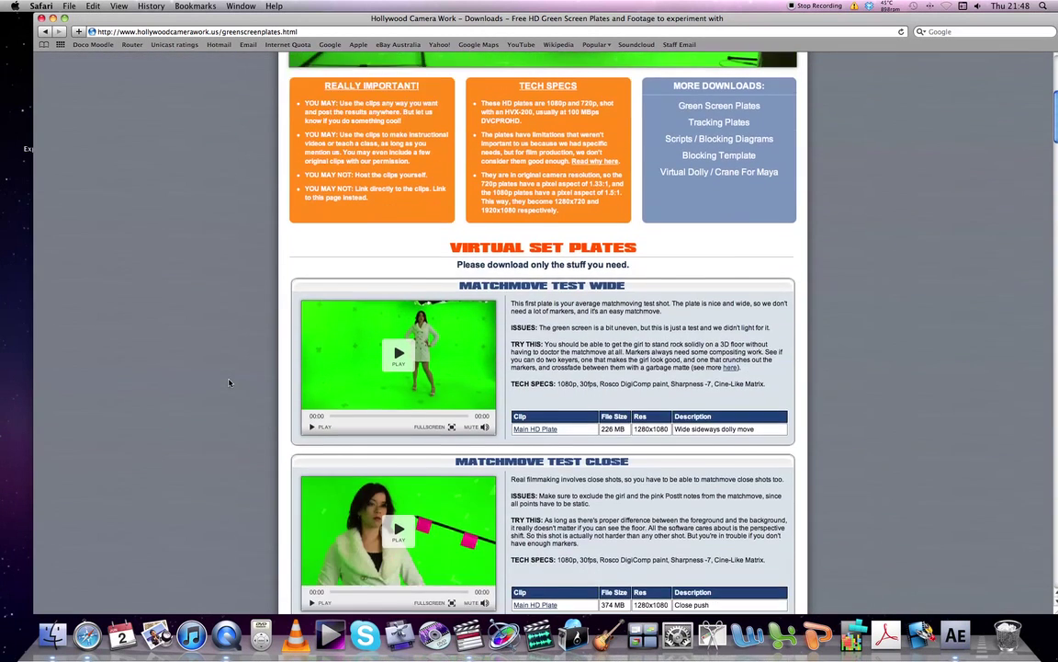
pyautogui.scroll(-5, 230, 382)
pyautogui.scroll(-5, 229, 382)
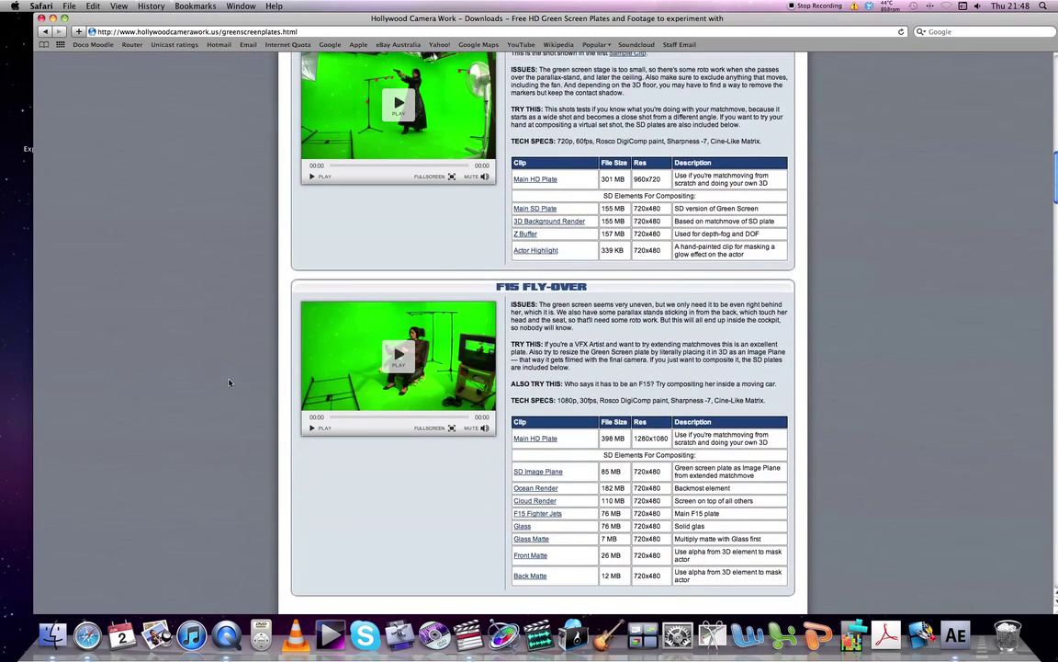
pyautogui.scroll(-5, 230, 382)
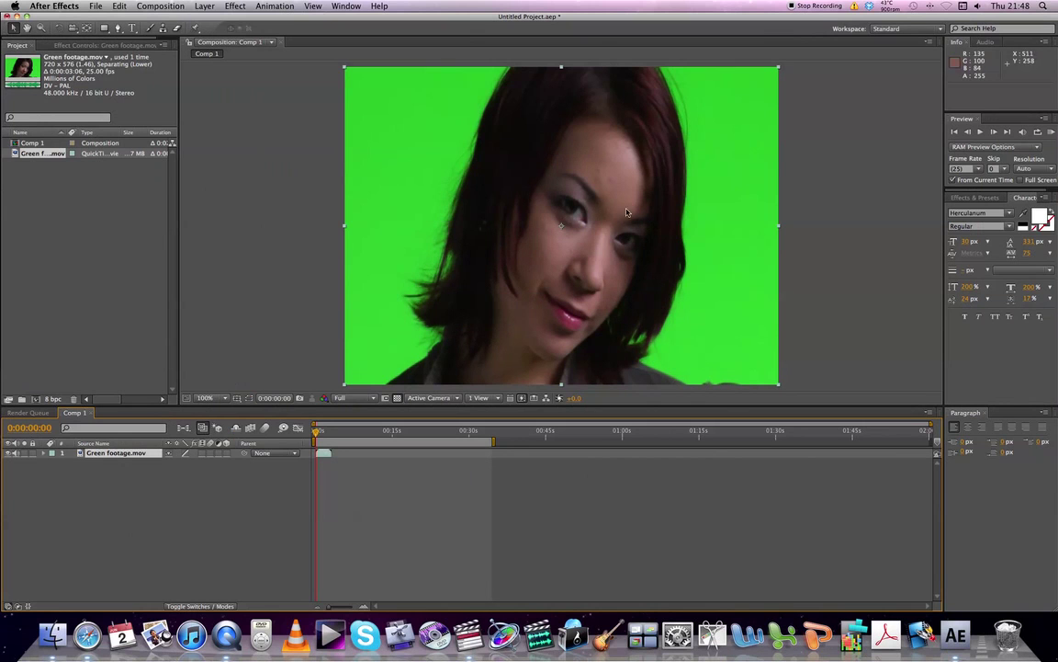
# Apply the Keylight (1.2) keying effect to the Green footage layer and sample the green background as its Screen Colour.
pyautogui.click(235, 6)
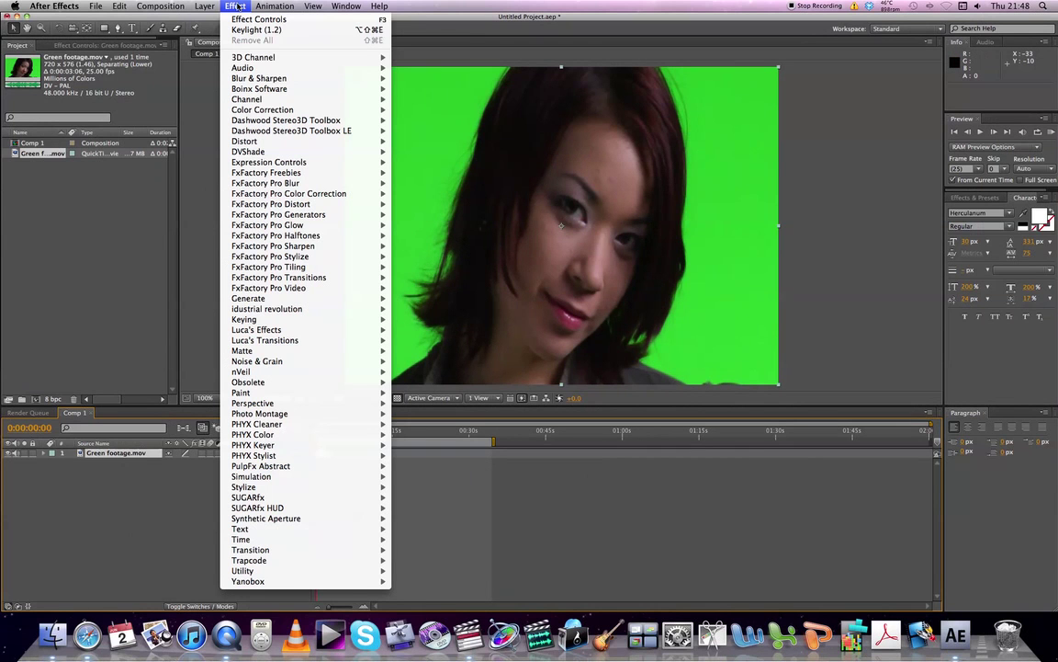
pyautogui.moveTo(312, 318)
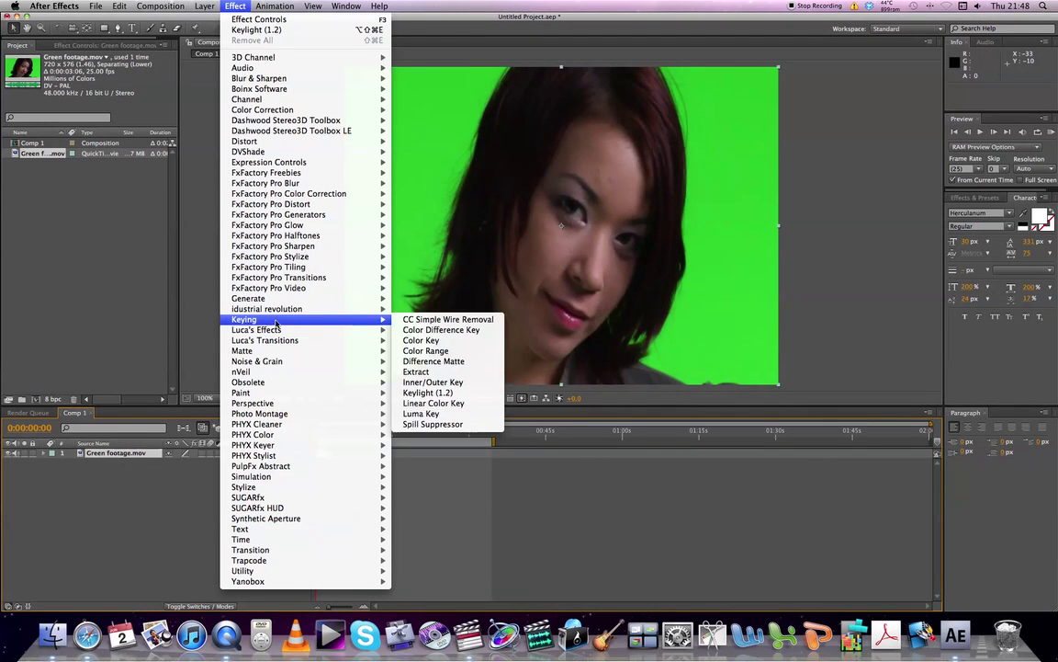
pyautogui.click(442, 393)
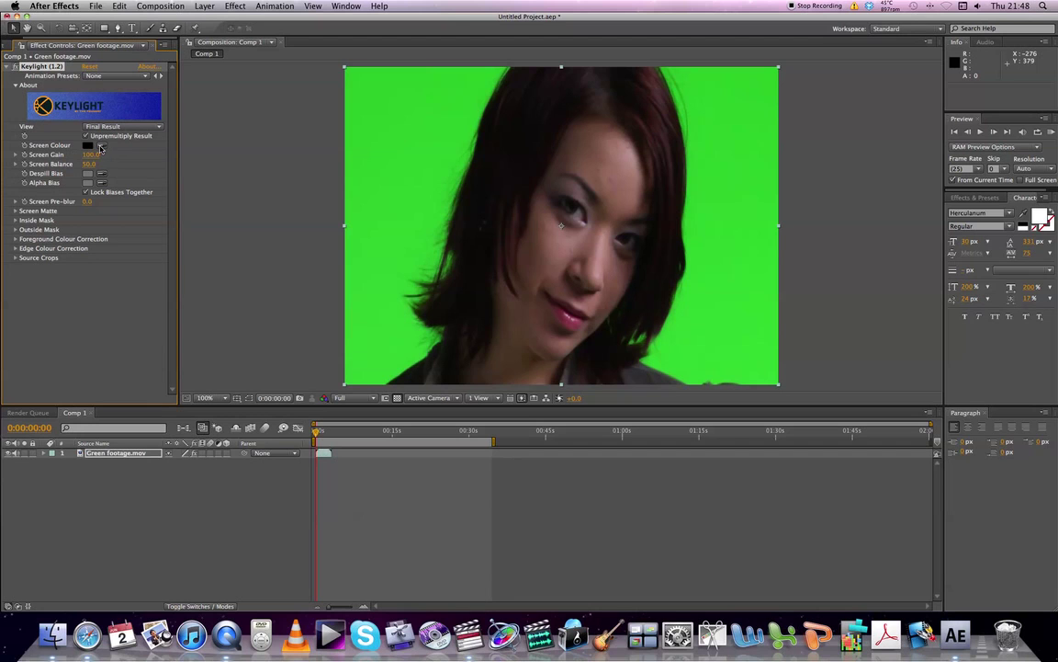
pyautogui.click(101, 147)
pyautogui.click(418, 122)
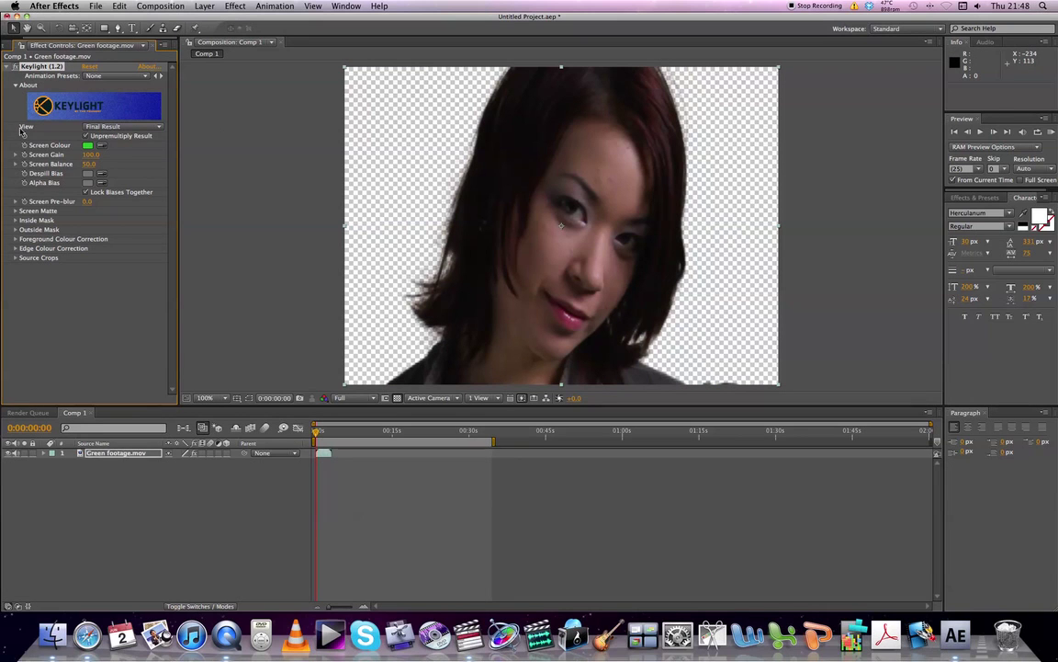
# Display Keylight's Screen Matte and clean it up with Clip White 95, Clip Black 4 and Screen Pre-blur 0.5.
pyautogui.click(112, 127)
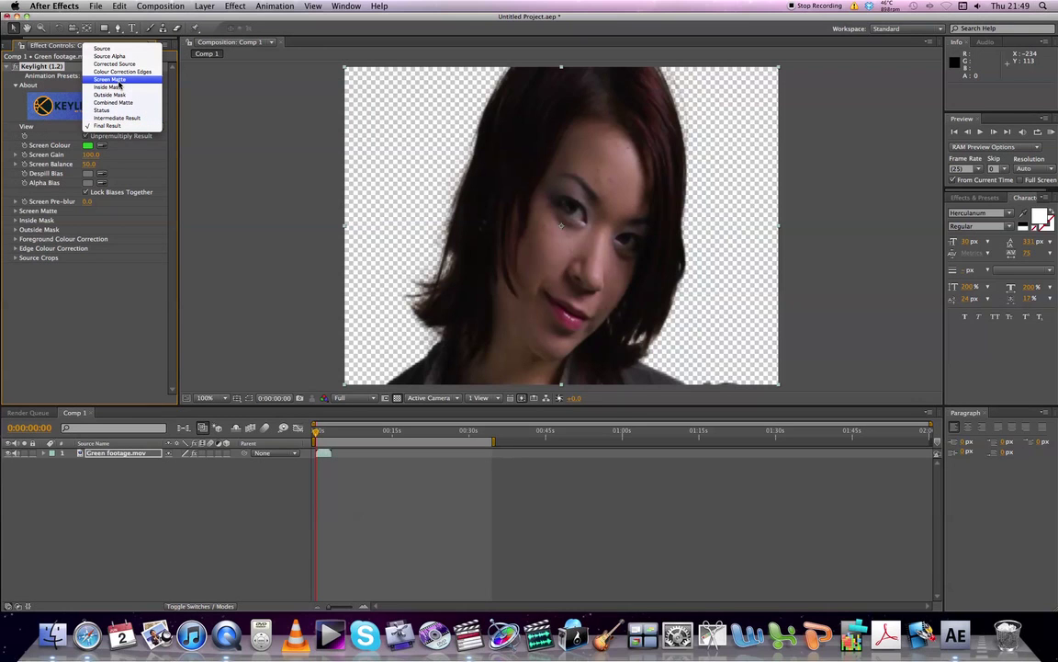
pyautogui.click(118, 81)
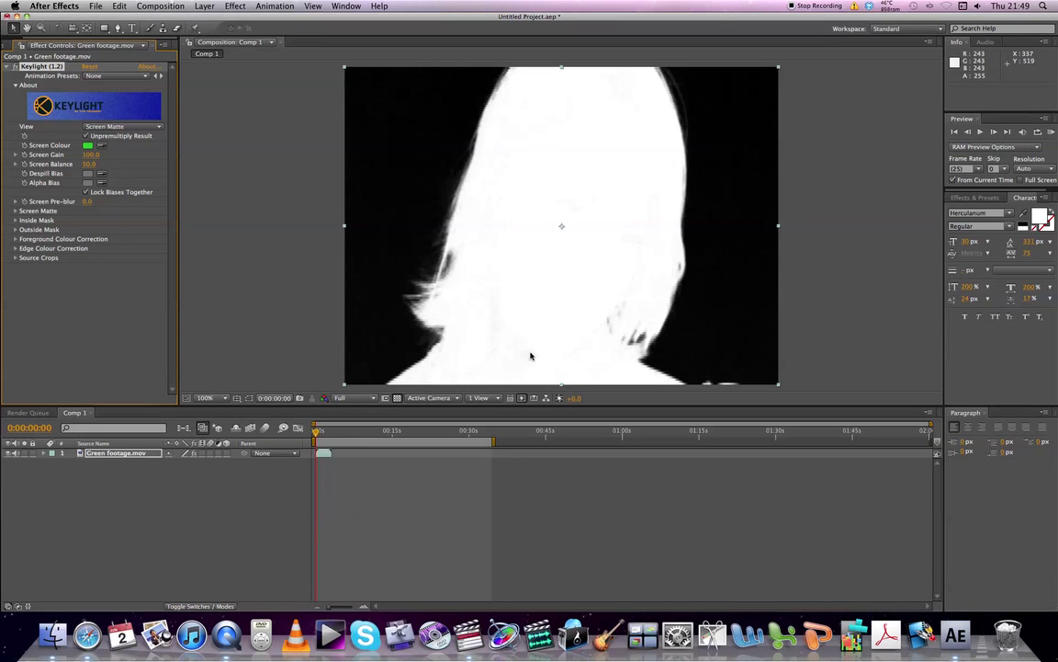
pyautogui.click(15, 211)
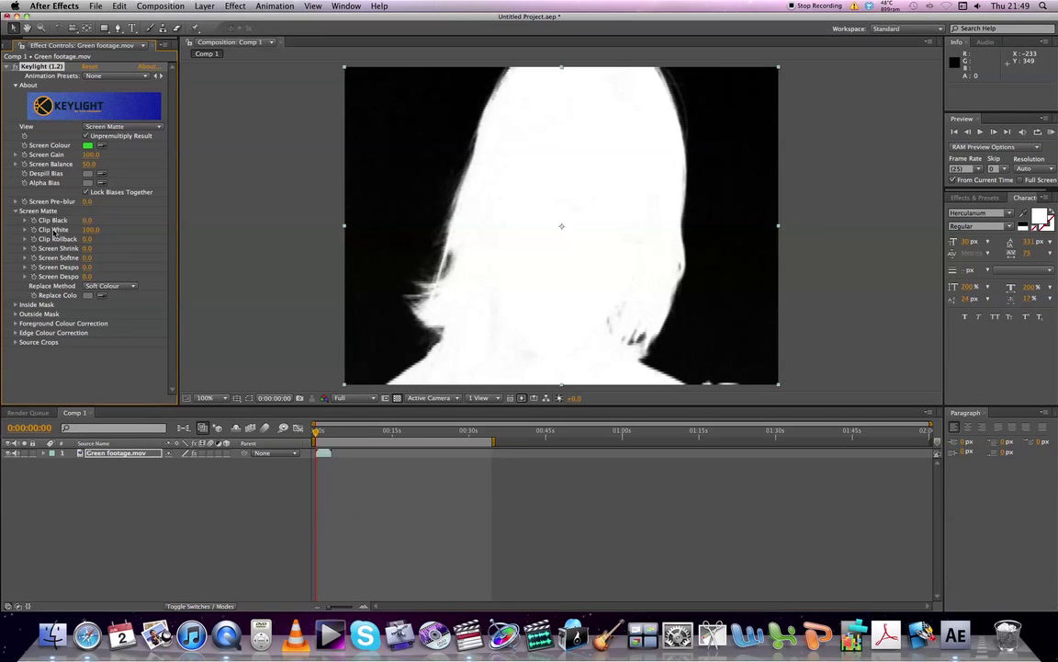
pyautogui.click(92, 230)
pyautogui.write('90')
pyautogui.press('Return')
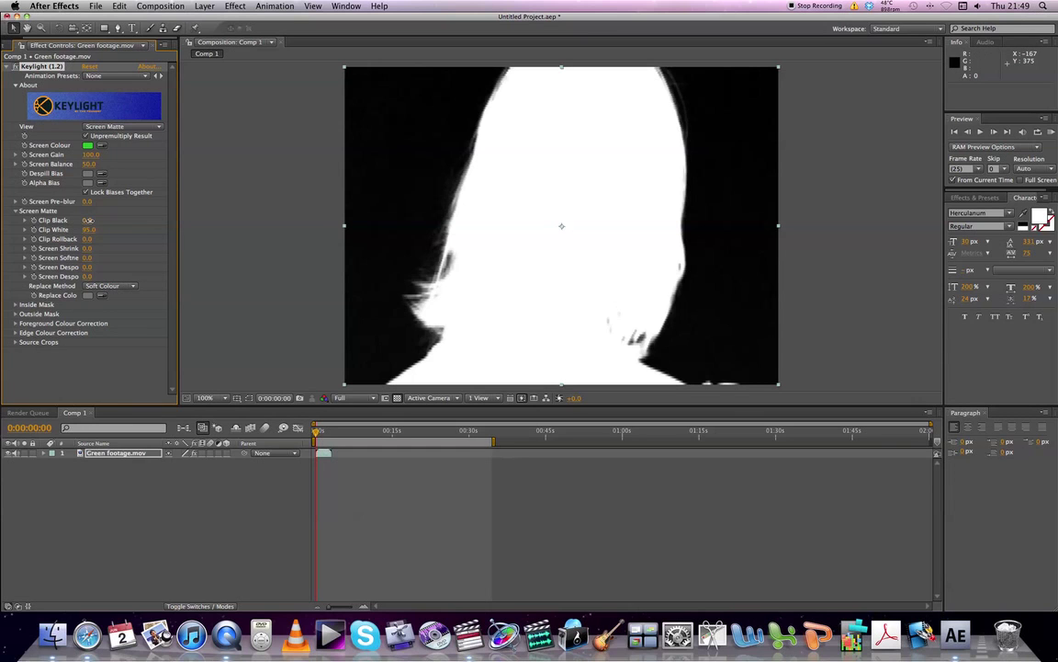
pyautogui.moveTo(89, 220); pyautogui.dragTo(92, 221)
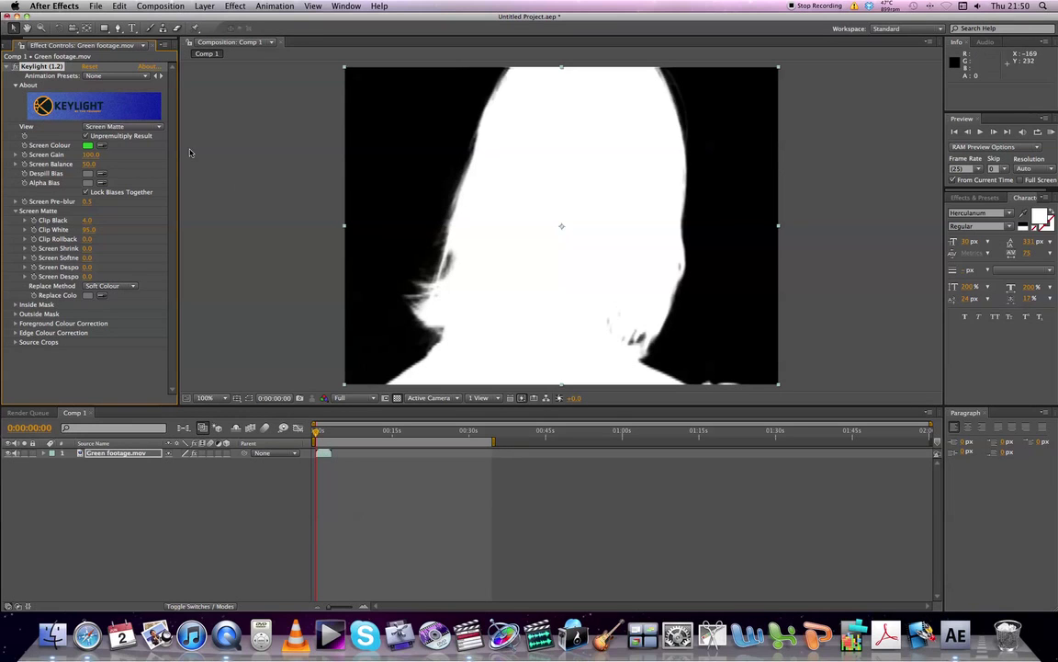
# Return Keylight's view to Final Result and shorten the composition's work area to the end of the clip at 0:00:03:05.
pyautogui.click(138, 127)
pyautogui.click(128, 172)
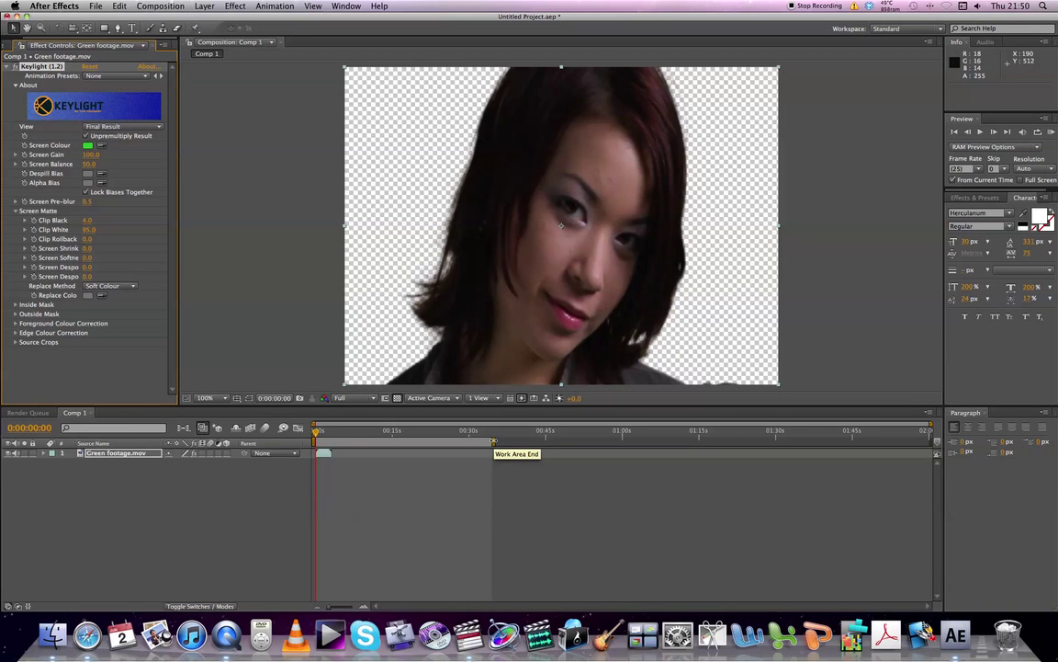
pyautogui.moveTo(493, 442); pyautogui.dragTo(332, 442)
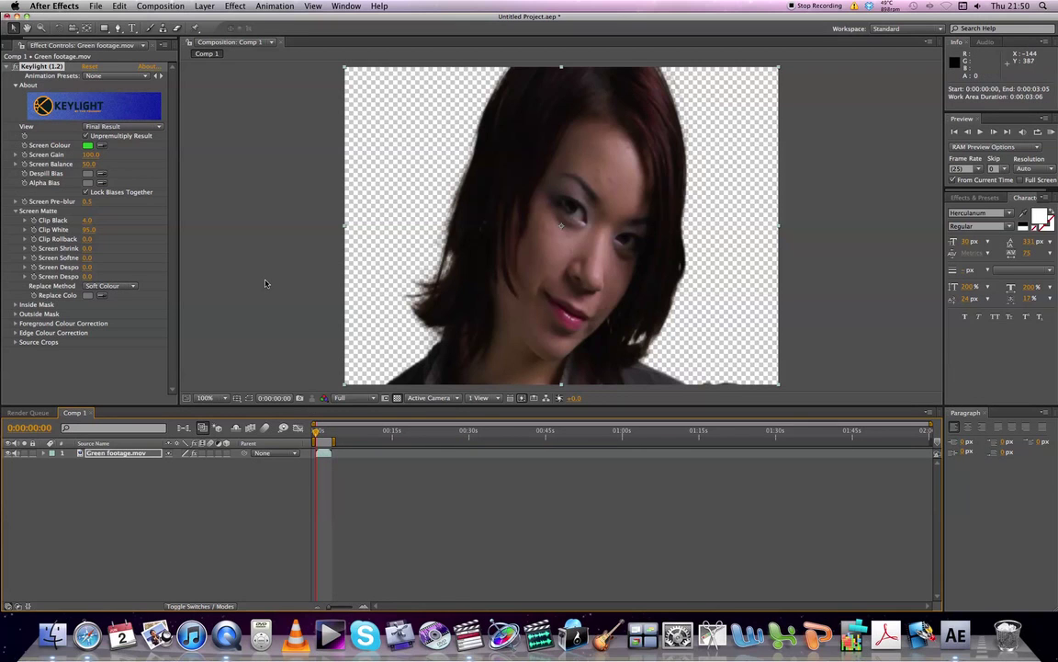
# Add Comp 1 to the render queue and set its output module's channels to RGB + Alpha.
pyautogui.click(177, 8)
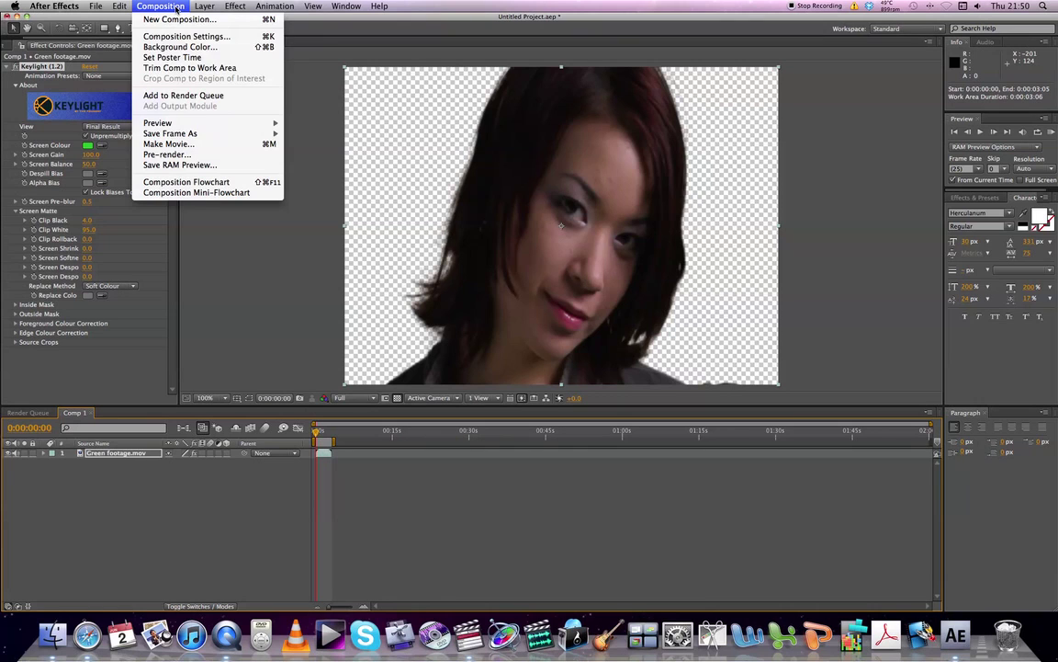
pyautogui.click(195, 94)
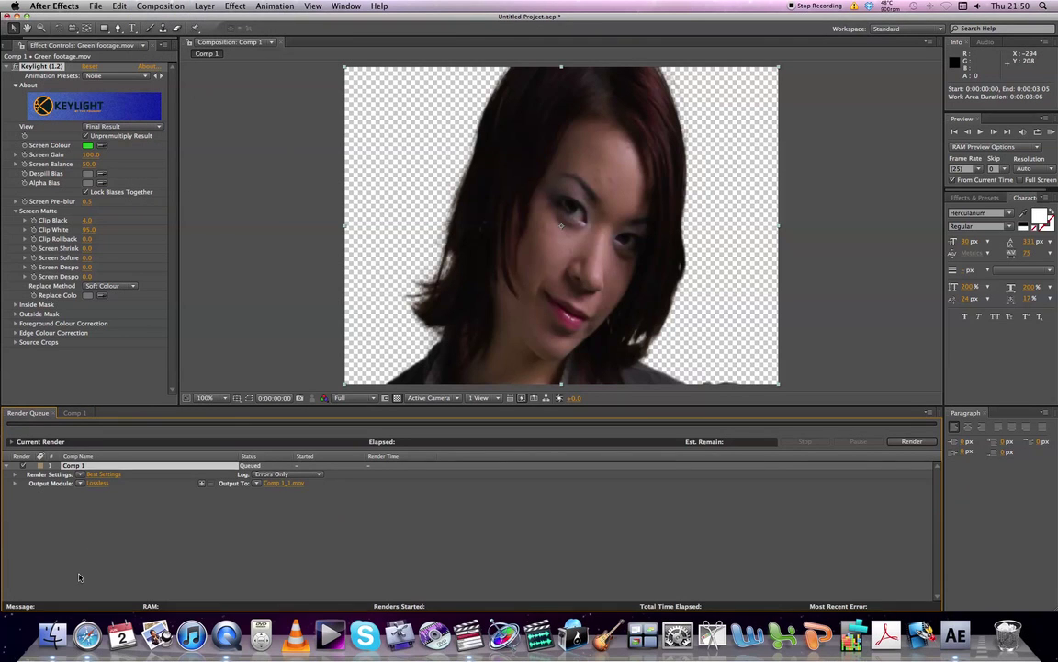
pyautogui.click(93, 485)
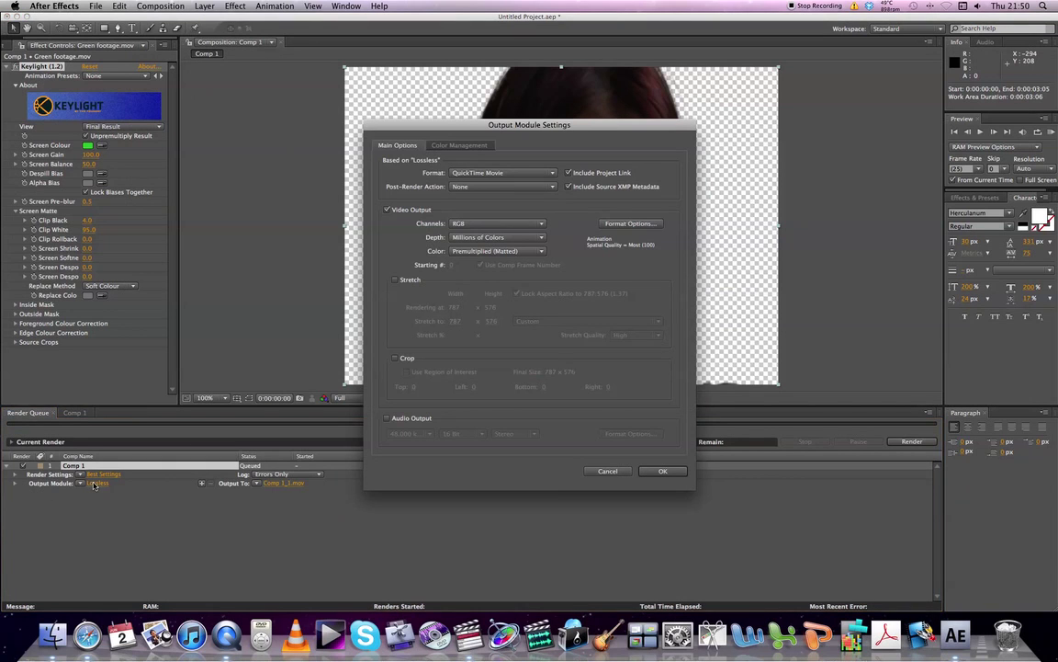
pyautogui.click(466, 223)
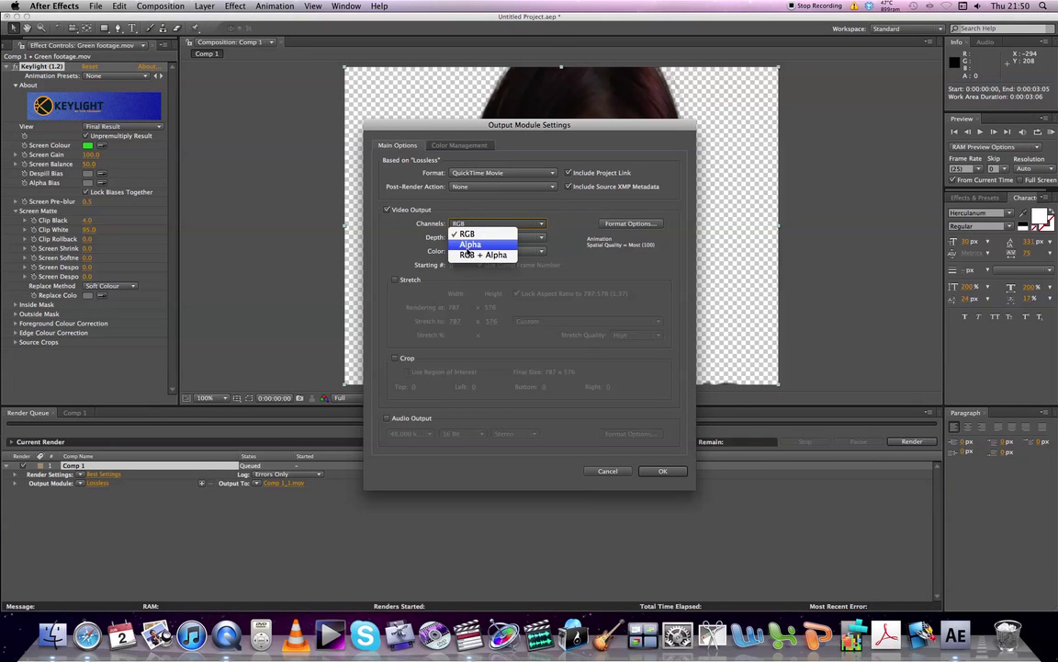
pyautogui.click(473, 255)
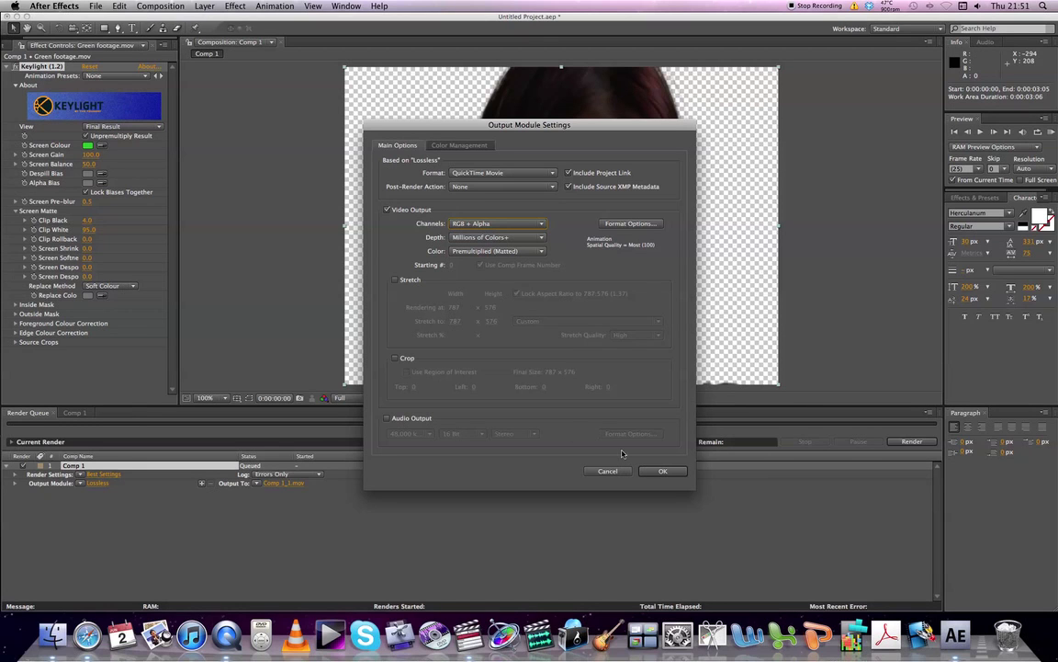
pyautogui.press('Return')
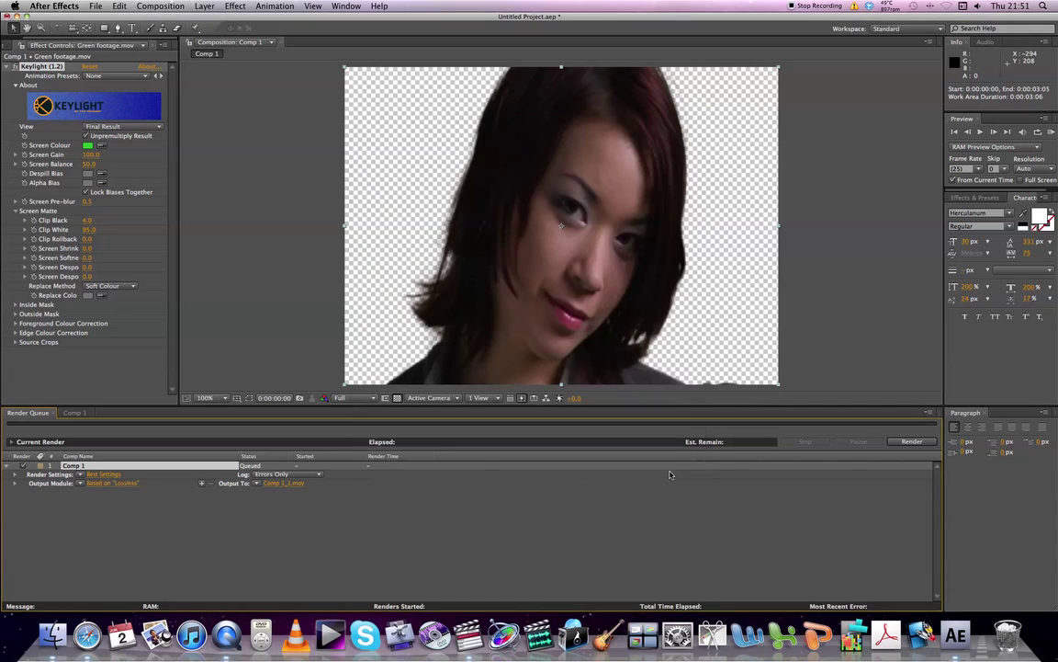
# Name the output movie Green Screen Keyed.mov in the Tutorials folder and render the composition.
pyautogui.click(301, 484)
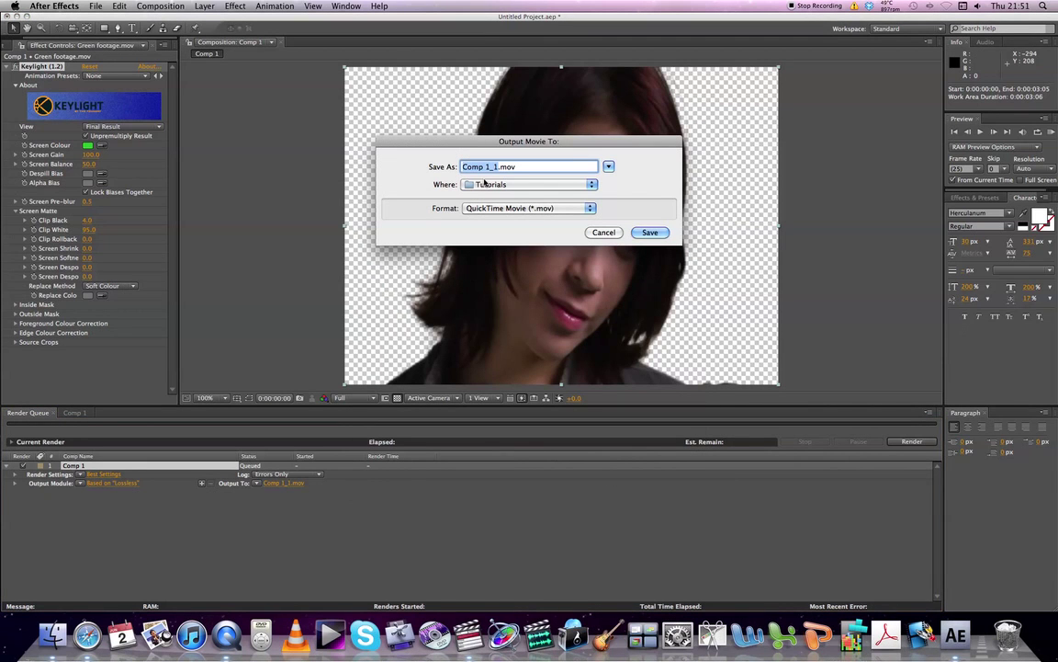
pyautogui.write('Green Screen')
pyautogui.write('Keyed')
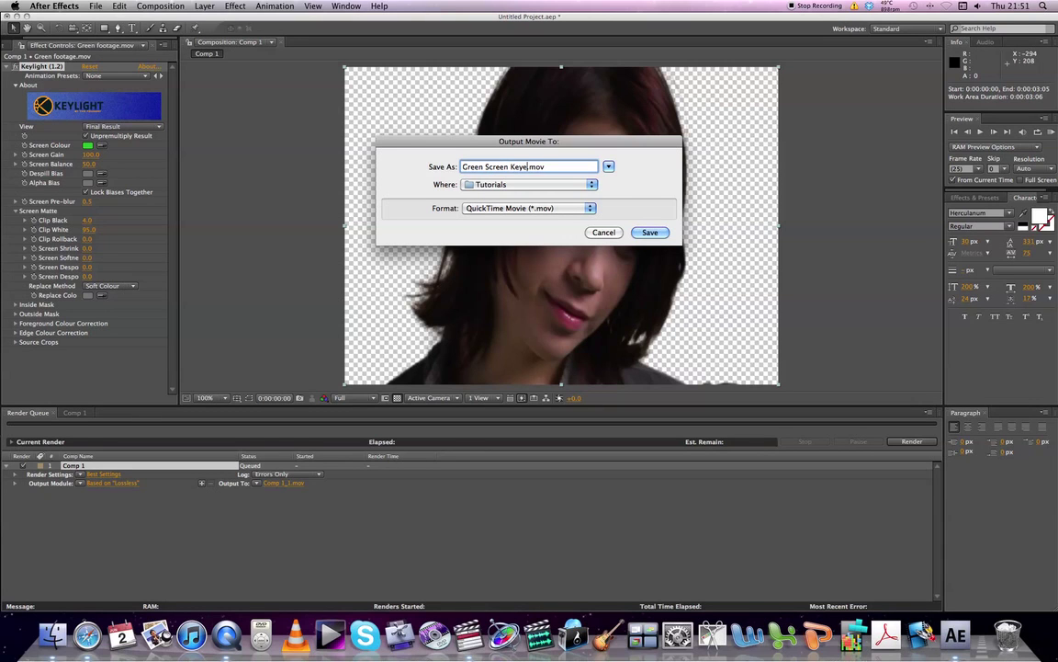
pyautogui.click(649, 233)
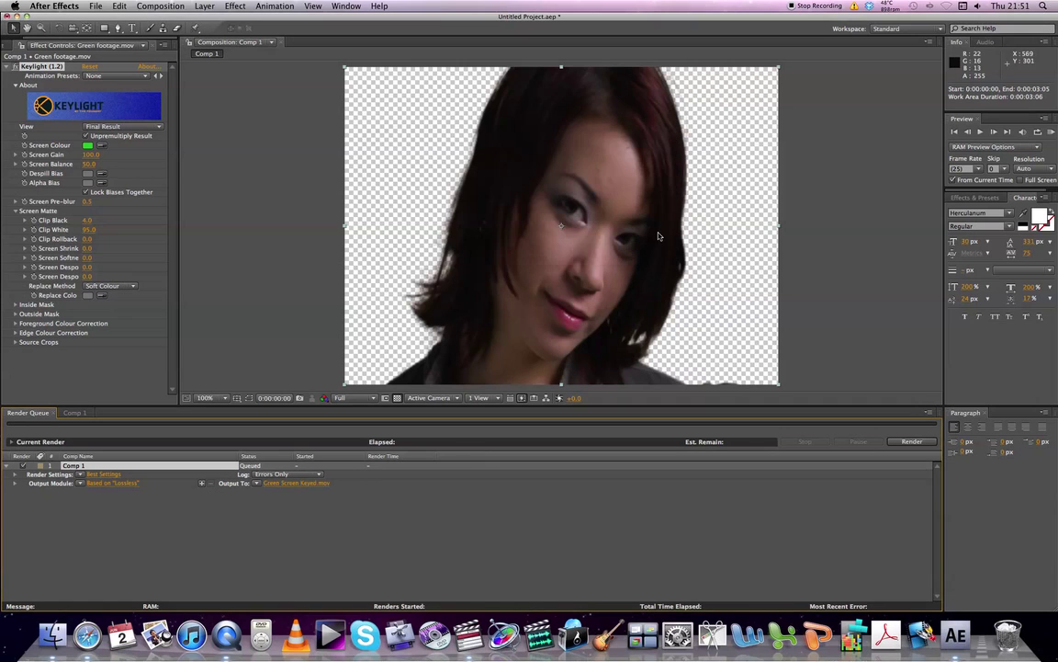
pyautogui.click(911, 441)
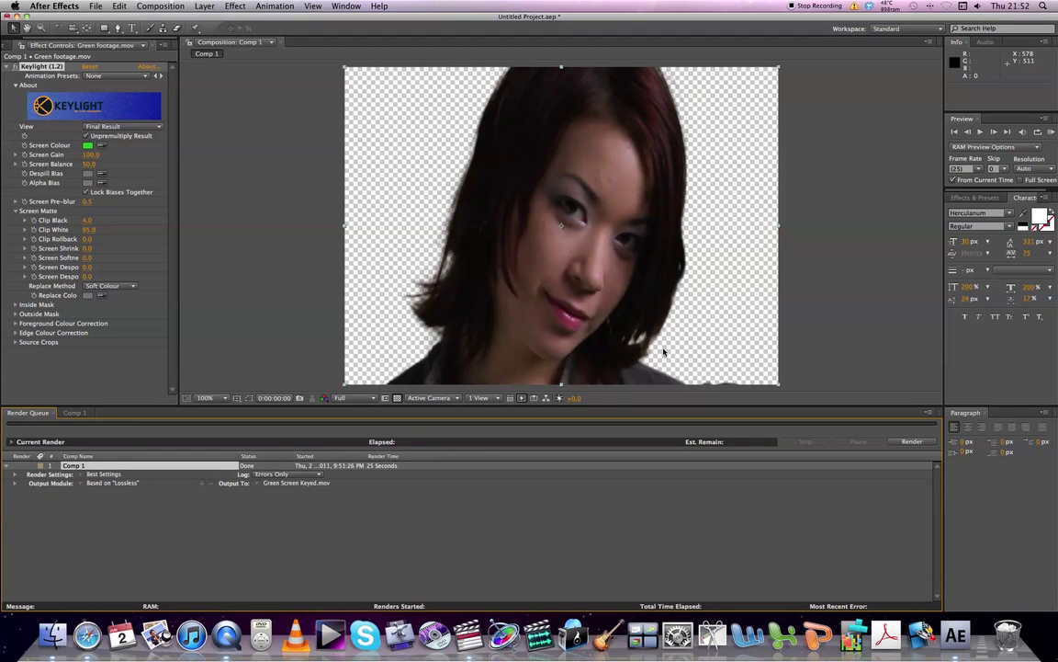
# Switch to Final Cut Pro and play the Green footage clip in Sequence 1 from the start.
pyautogui.hotkey('ctrl', 'Down')
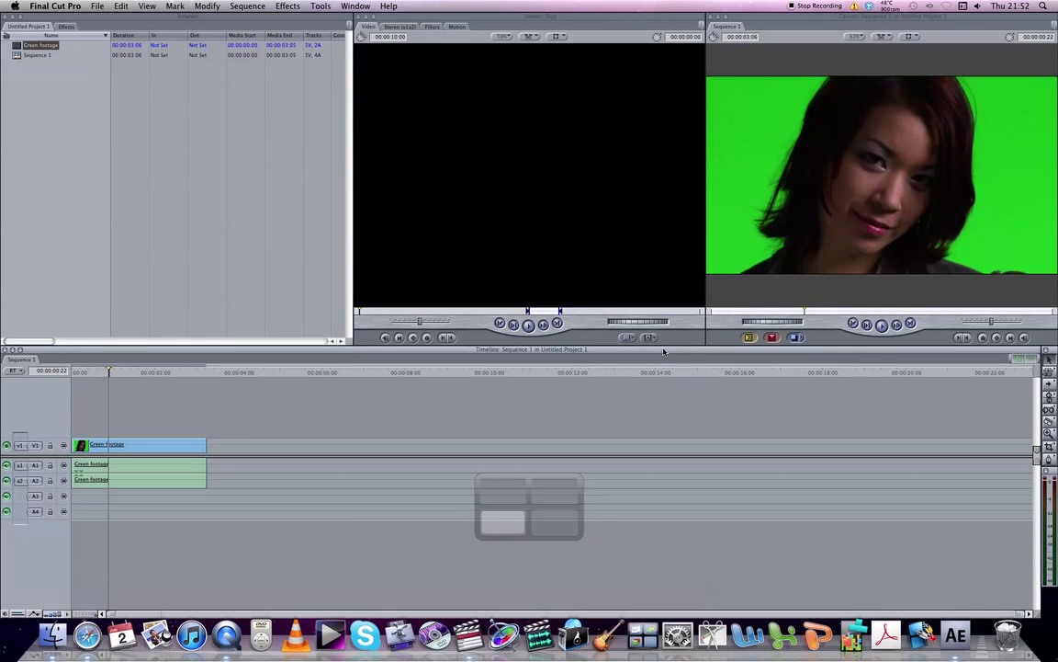
pyautogui.moveTo(143, 373); pyautogui.dragTo(73, 372)
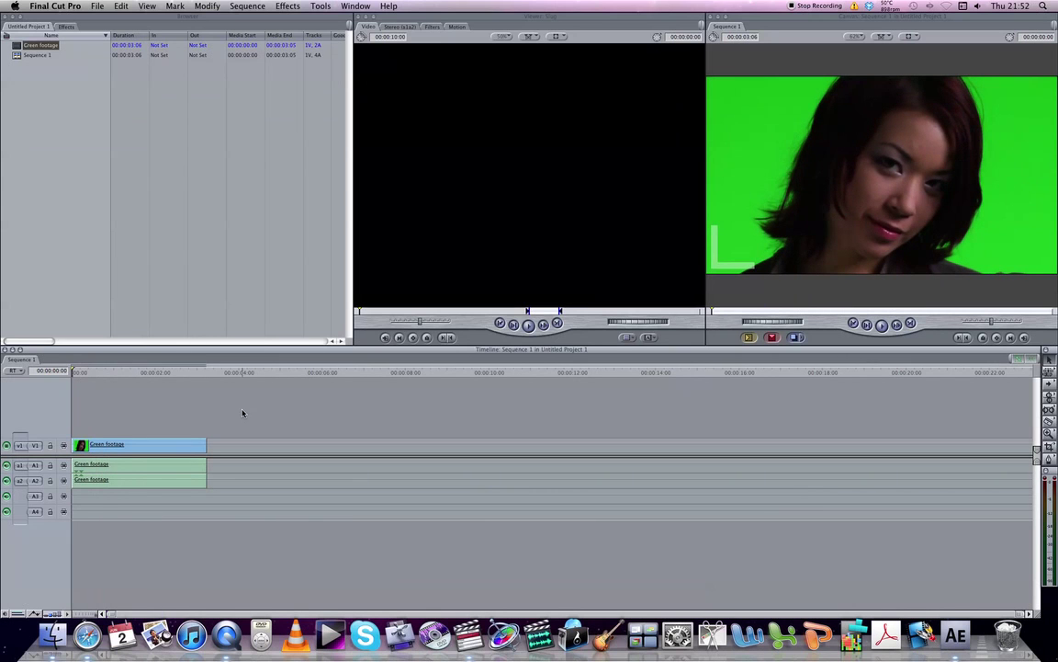
pyautogui.press('space')
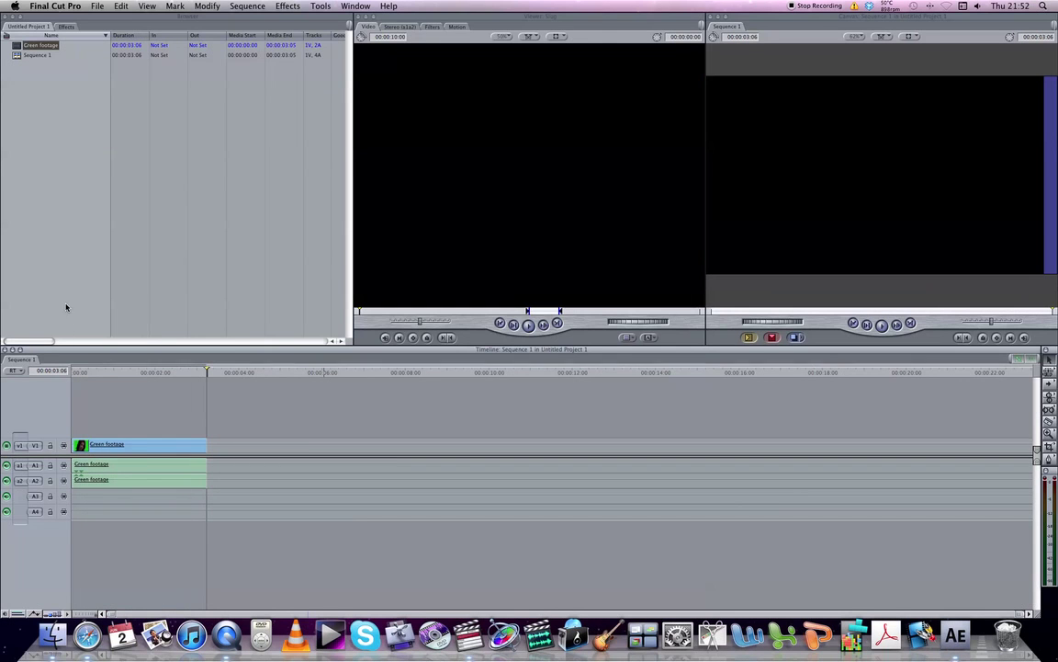
# Import Green Screen Keyed.mov from the Tutorials folder and place it on track V1 after the Green footage clip, leaving a gap.
pyautogui.click(95, 5)
pyautogui.moveTo(110, 158)
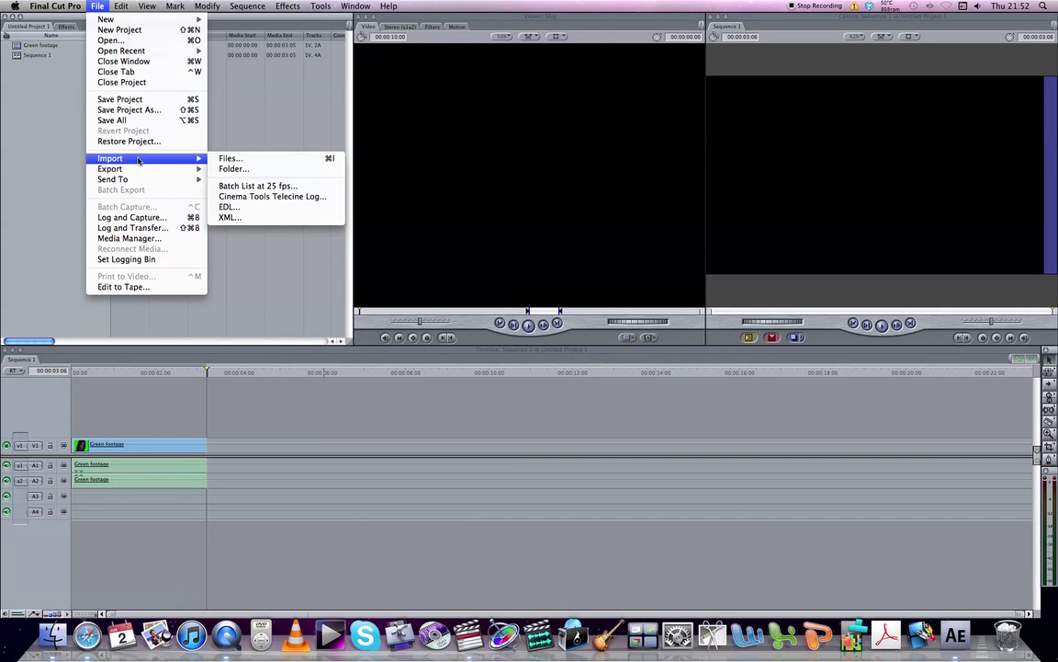
pyautogui.click(221, 152)
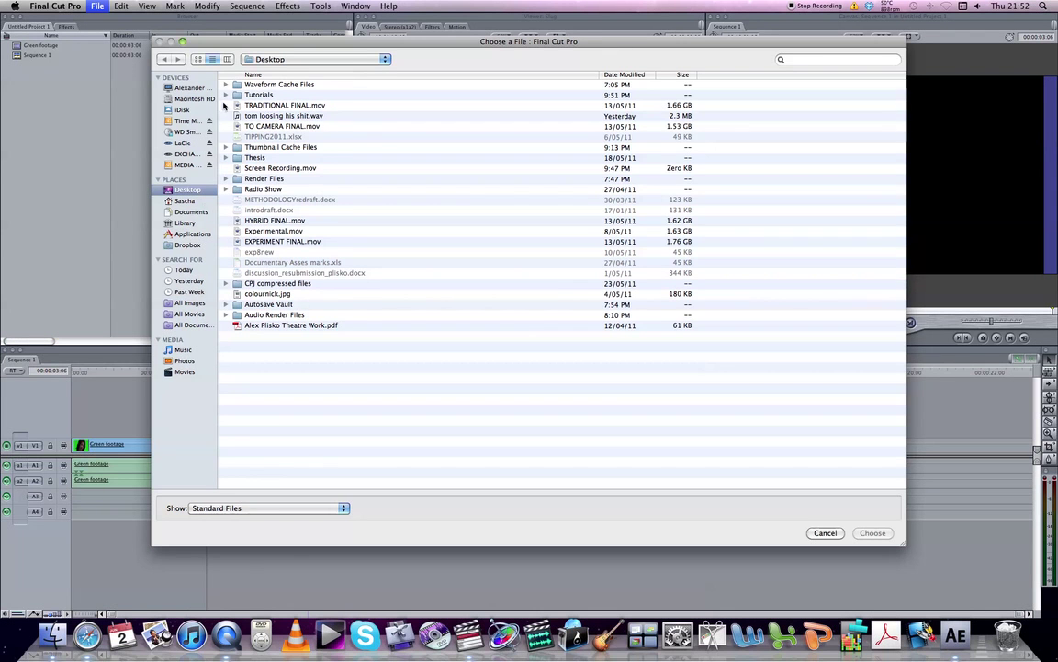
pyautogui.click(225, 94)
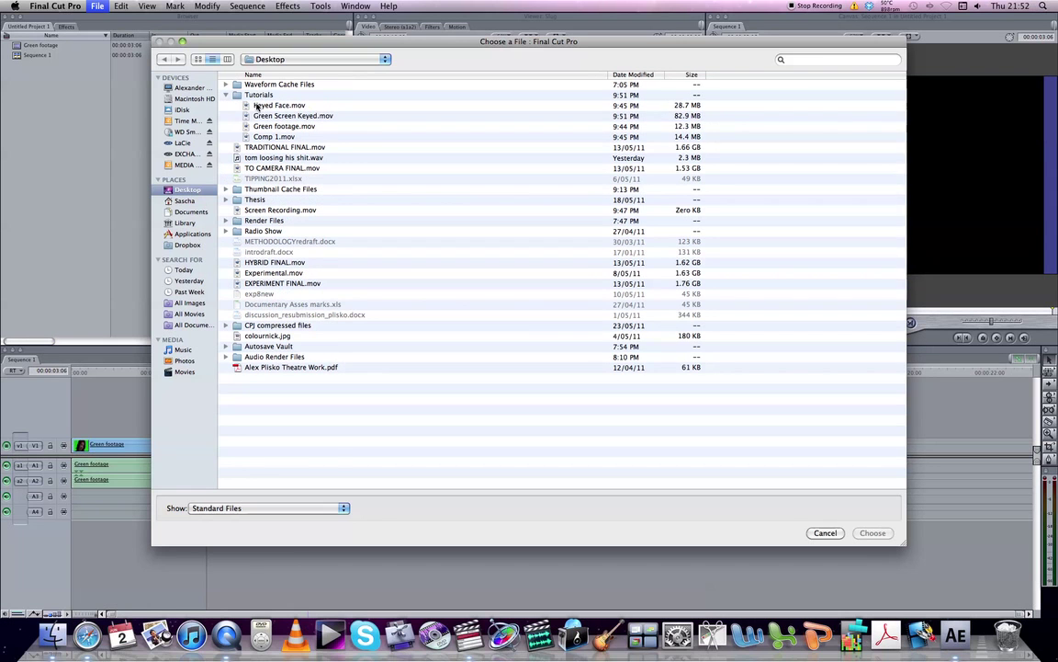
pyautogui.click(326, 115)
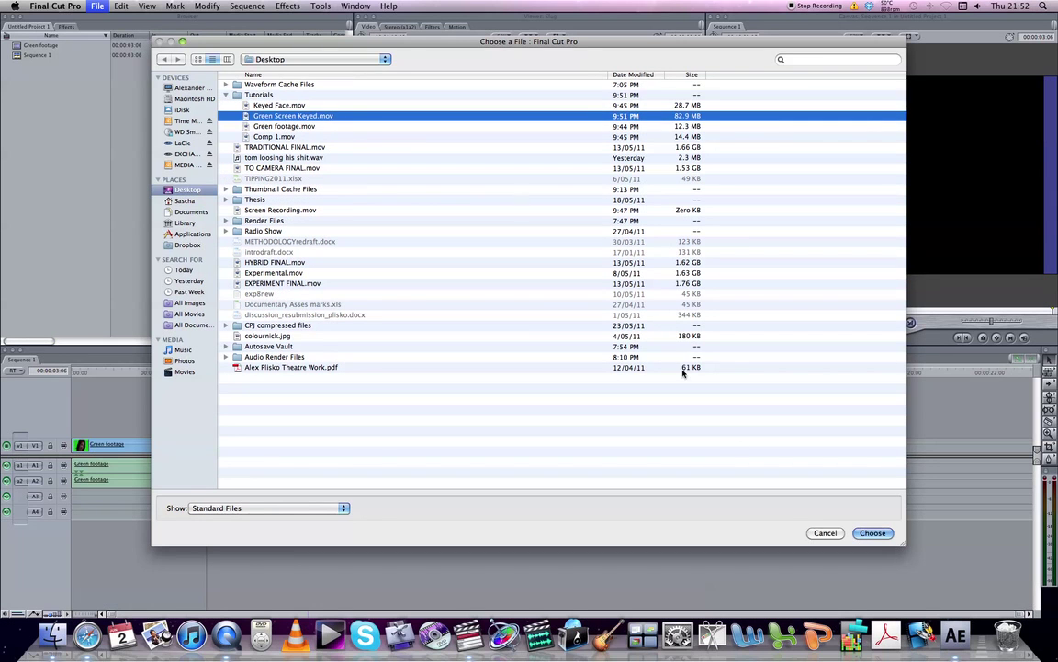
pyautogui.click(879, 532)
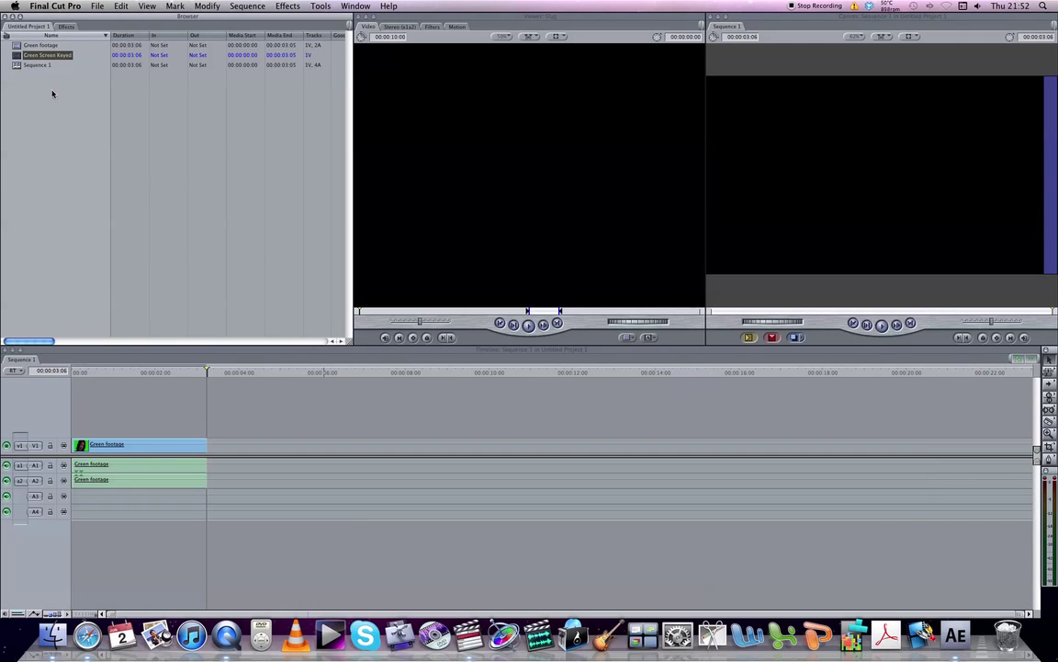
pyautogui.moveTo(48, 55); pyautogui.dragTo(269, 446)
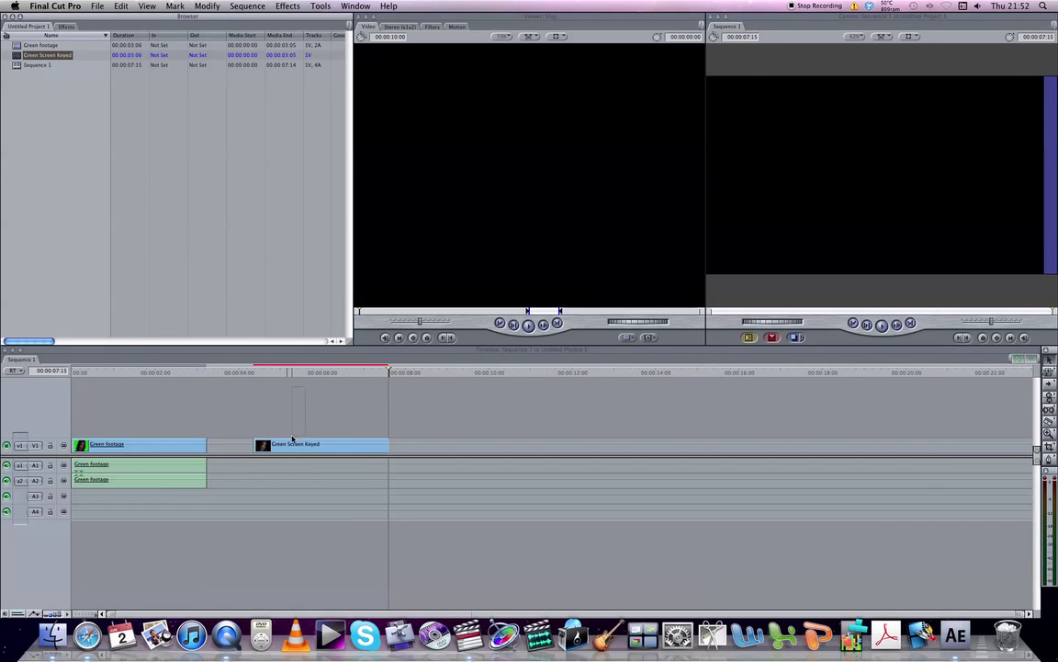
# Render the Green Screen Keyed clip in Sequence 1 and play it back from just before its start.
pyautogui.click(285, 446)
pyautogui.press('cmd+r')
pyautogui.click(616, 171)
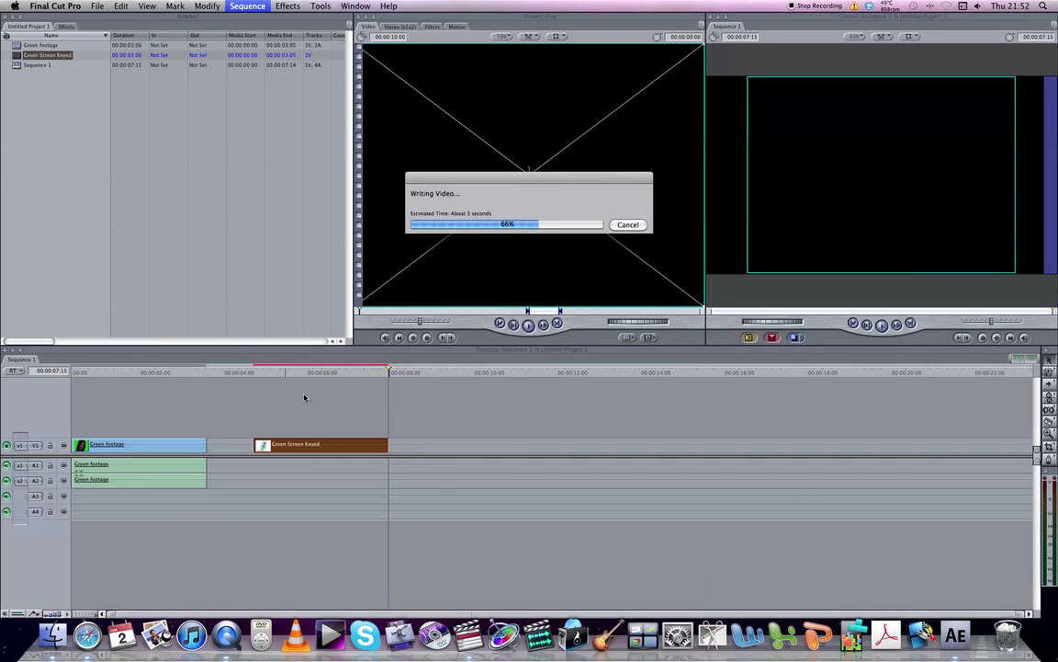
pyautogui.click(250, 371)
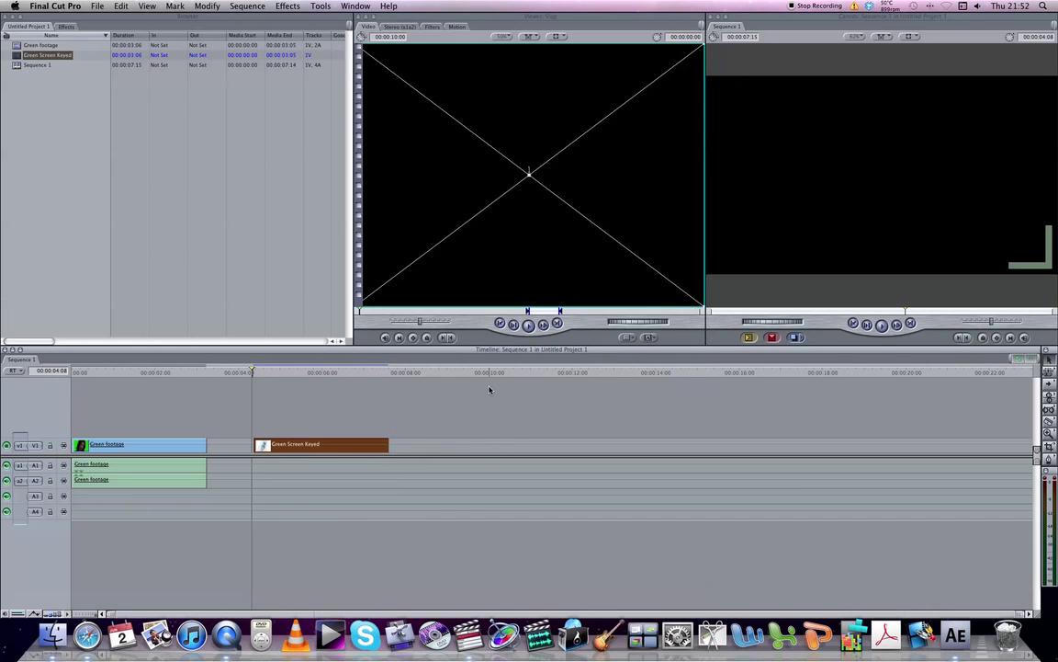
pyautogui.press('space')
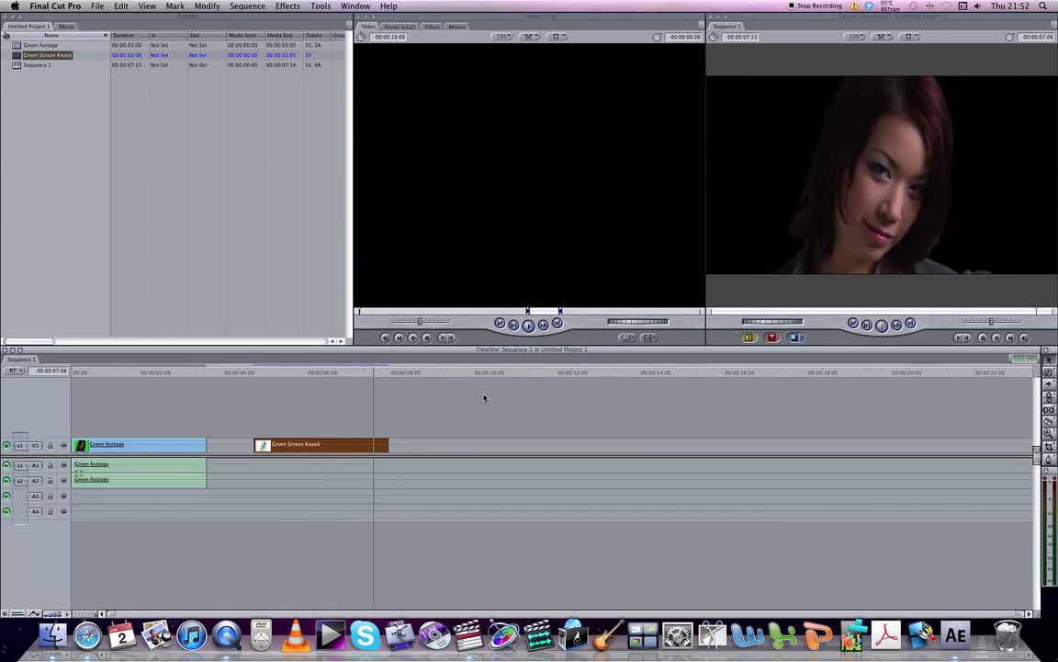
# Load a Color matte generator into the Viewer.
pyautogui.click(646, 337)
pyautogui.press('w')
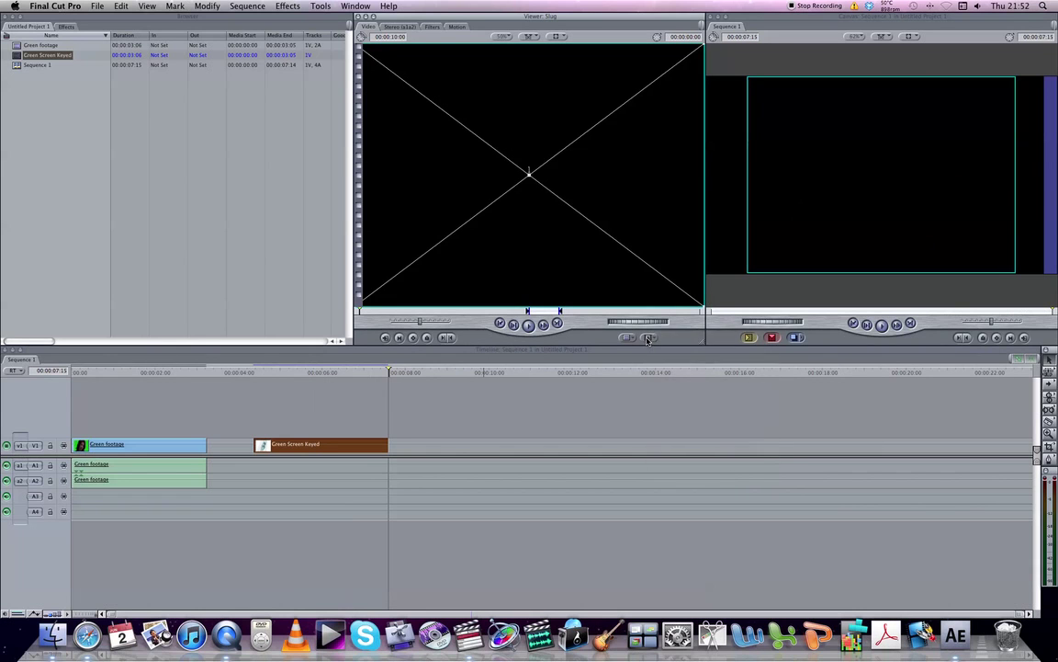
pyautogui.click(648, 339)
pyautogui.moveTo(699, 382)
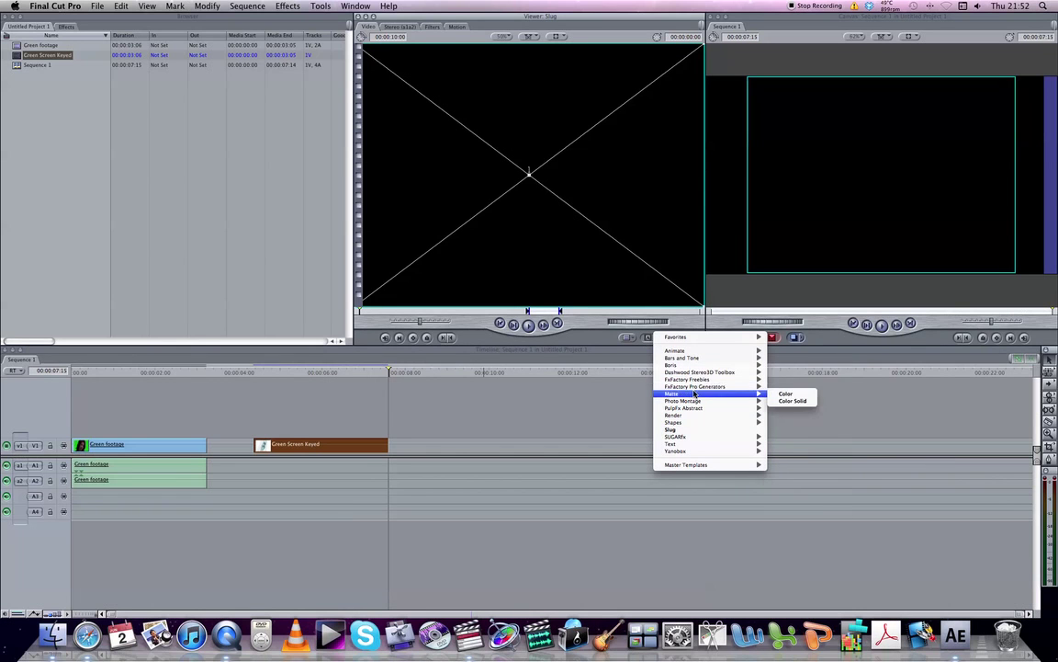
pyautogui.click(792, 395)
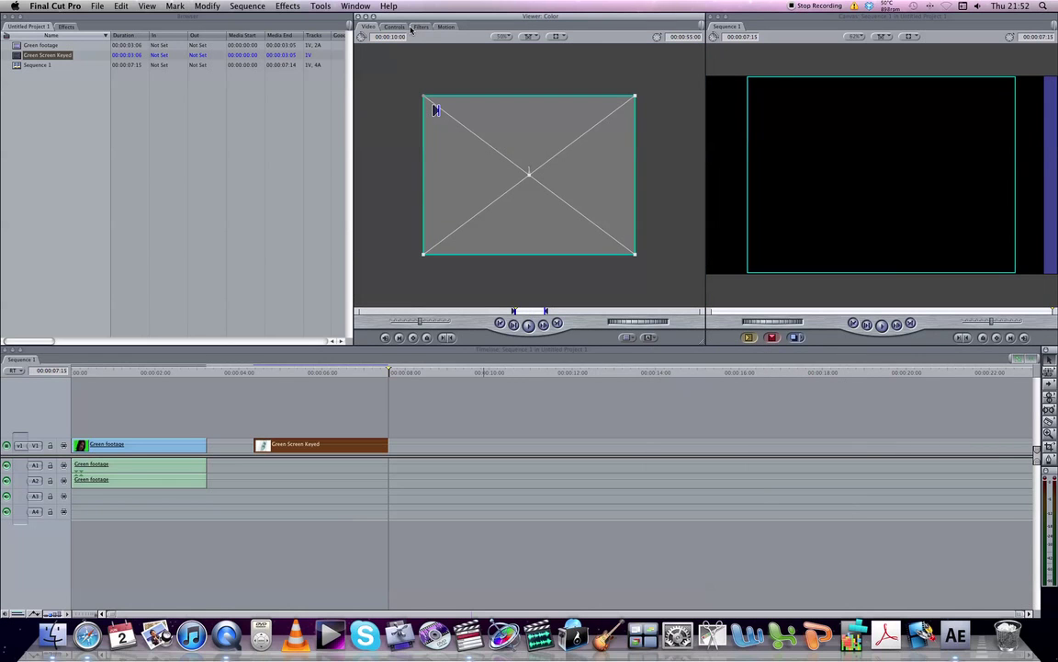
# Hide the Viewer's wireframe and stack the Green Screen Keyed clip on V2 directly above the Color matte on V1.
pyautogui.click(557, 36)
pyautogui.click(582, 37)
pyautogui.moveTo(346, 433)
pyautogui.mouseDown()
pyautogui.moveTo(333, 435)
pyautogui.moveTo(333, 424)
pyautogui.mouseUp()
pyautogui.moveTo(427, 210); pyautogui.dragTo(269, 447)
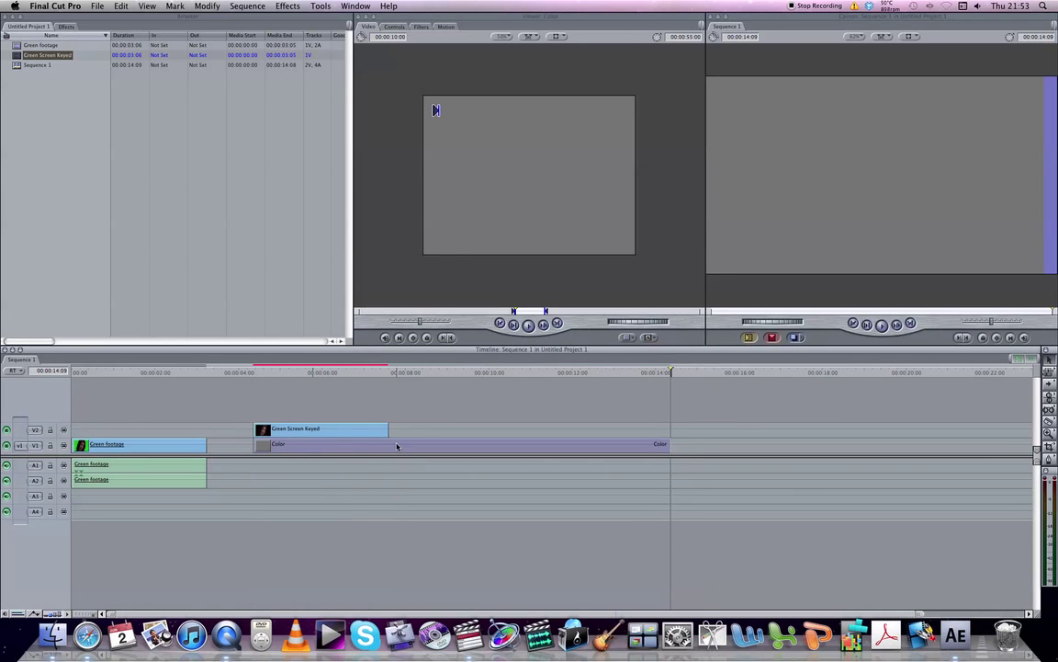
# Cut the Color matte at the end of Green Screen Keyed, delete the excess, and view the composite at 00:00:05:04.
pyautogui.press('b')
pyautogui.click(388, 446)
pyautogui.press('a')
pyautogui.click(445, 446)
pyautogui.press('Delete')
pyautogui.click(285, 373)
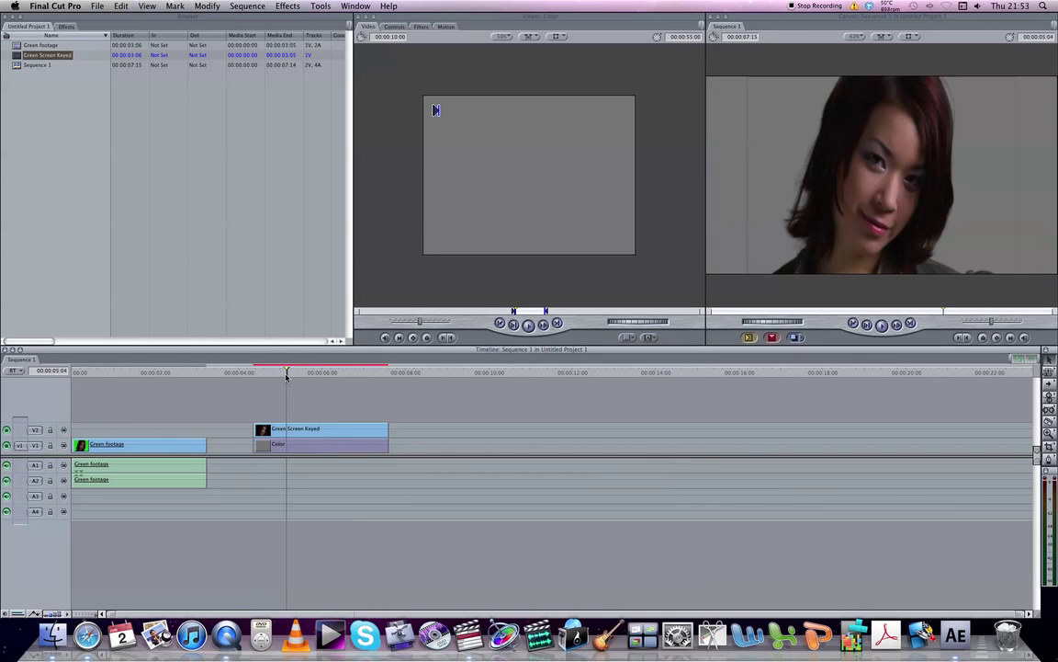